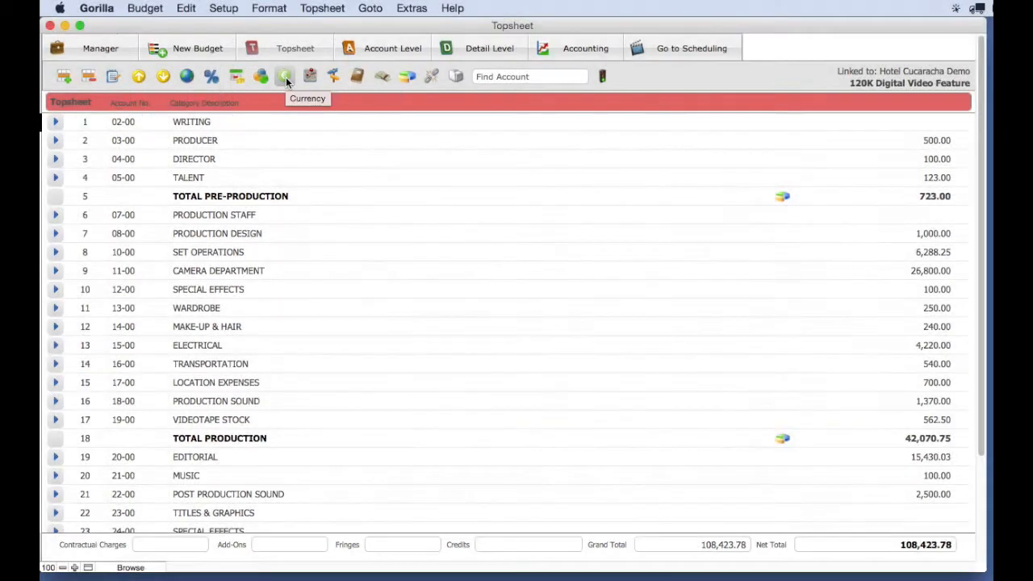
# Open the budget's currency setup and review the name and exchange rate of the base currency, USD
pyautogui.click(285, 78)
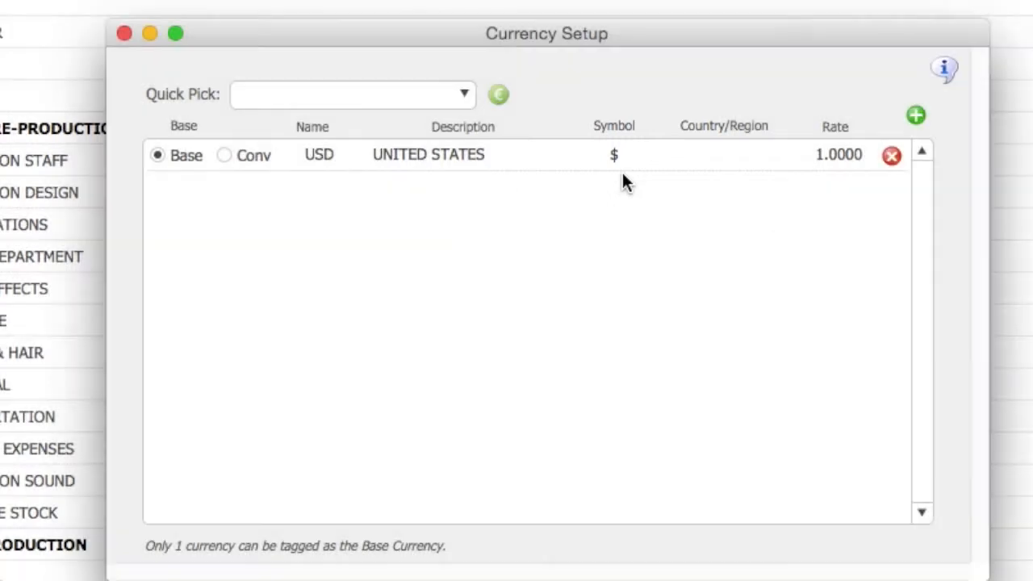
pyautogui.click(320, 161)
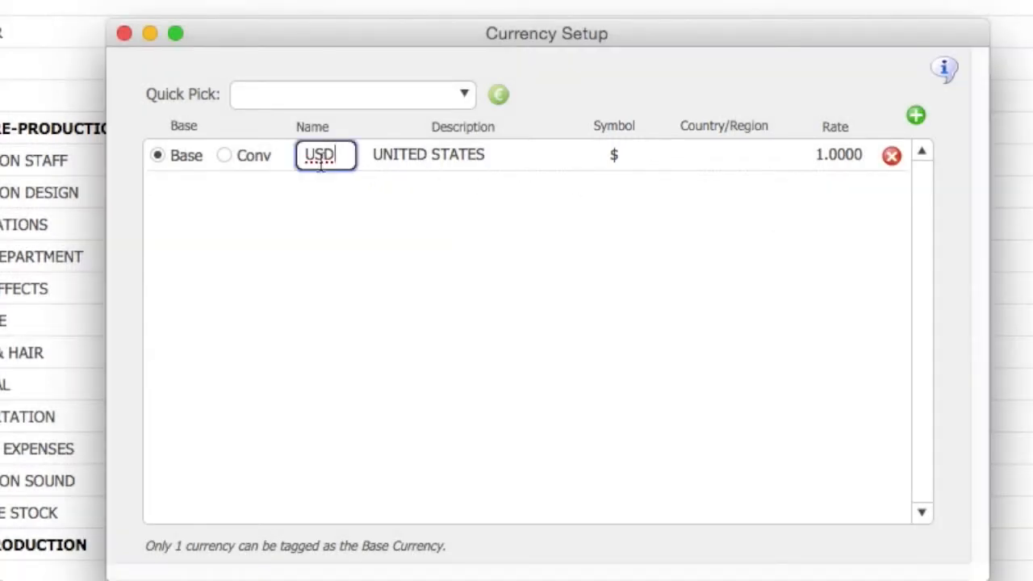
pyautogui.click(380, 189)
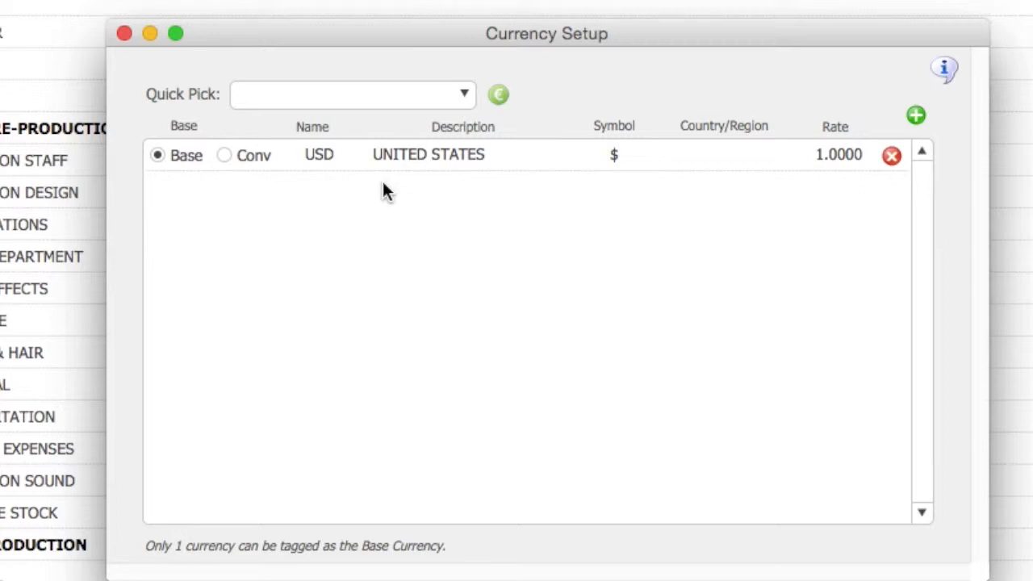
pyautogui.click(846, 157)
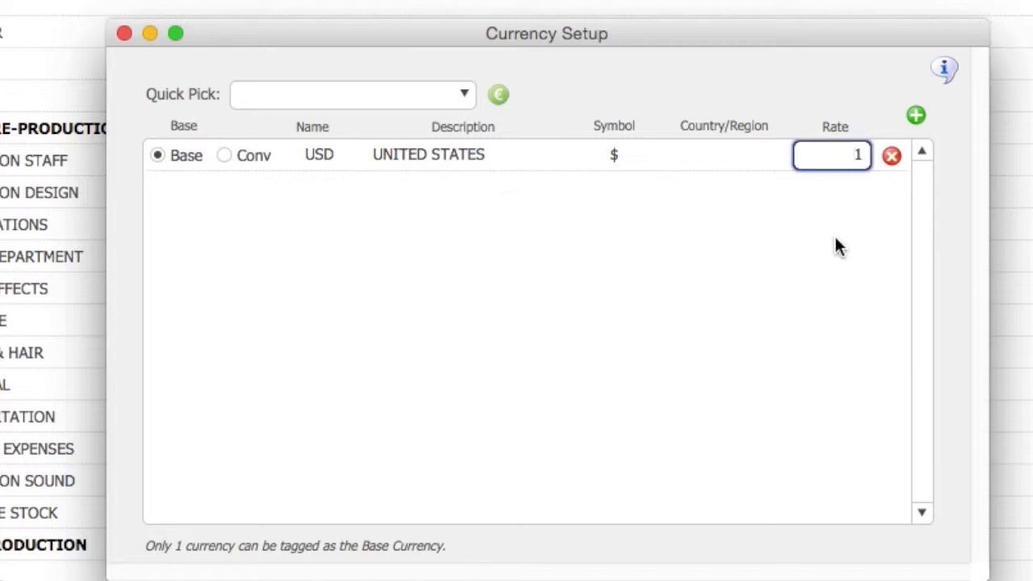
pyautogui.press('Return')
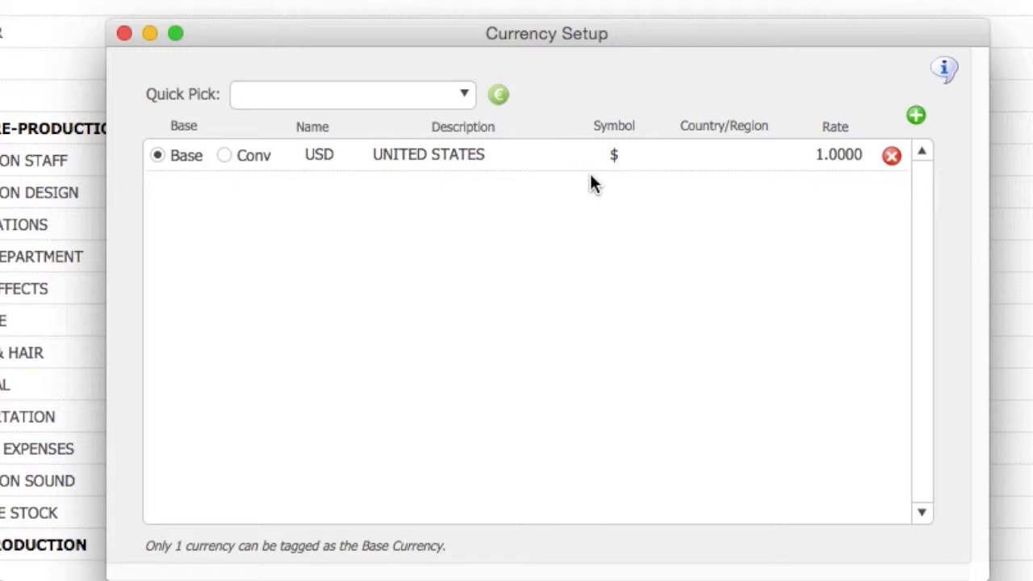
# Add the Euro from the predefined currencies and set its conversion rate to .90
pyautogui.click(355, 95)
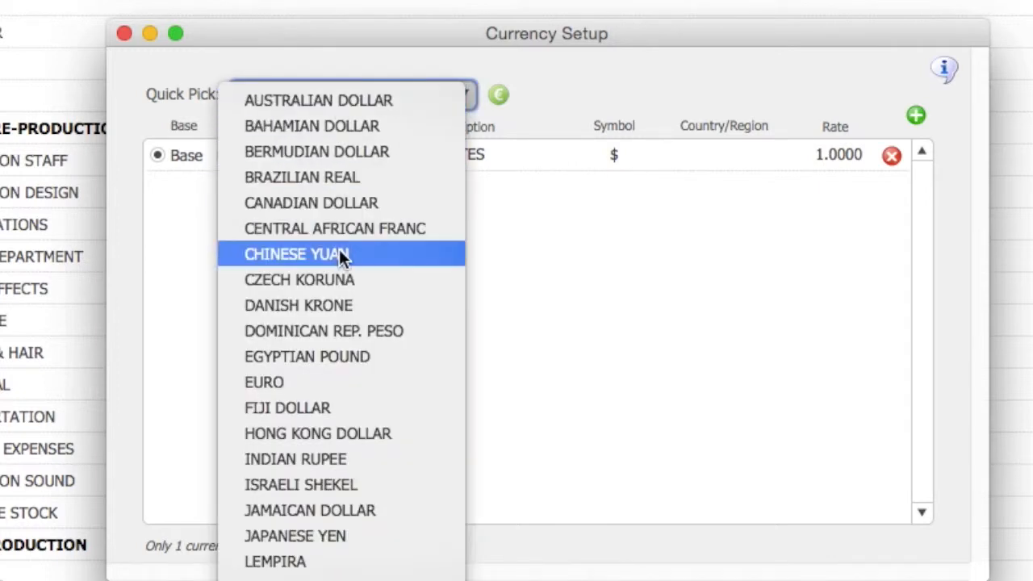
pyautogui.click(436, 383)
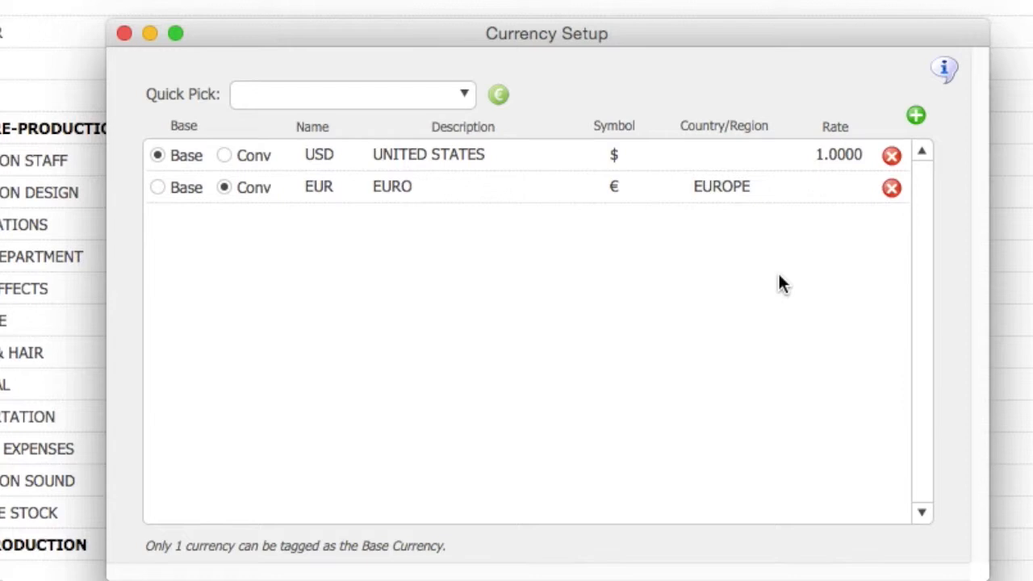
pyautogui.click(835, 191)
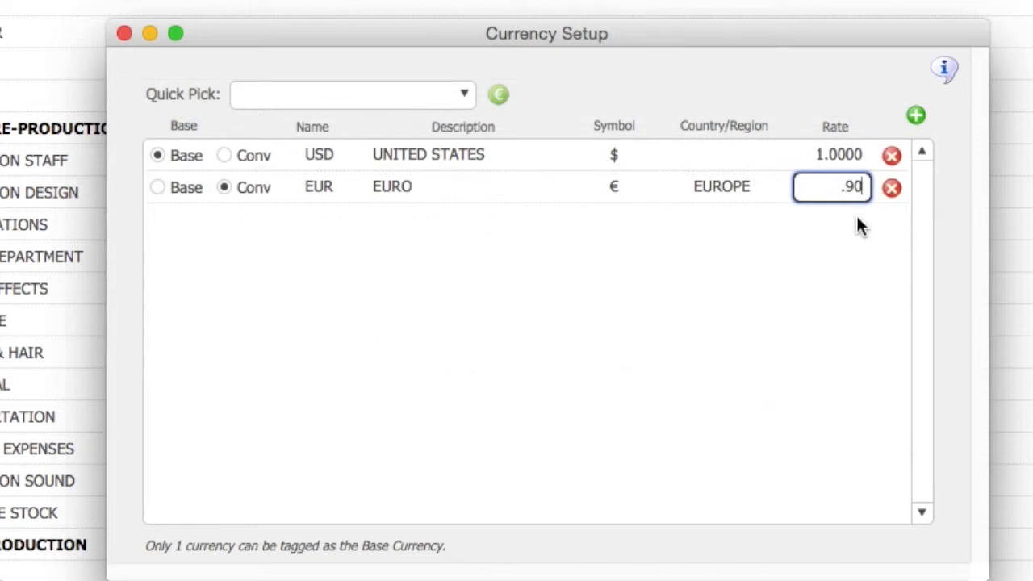
pyautogui.press('Return')
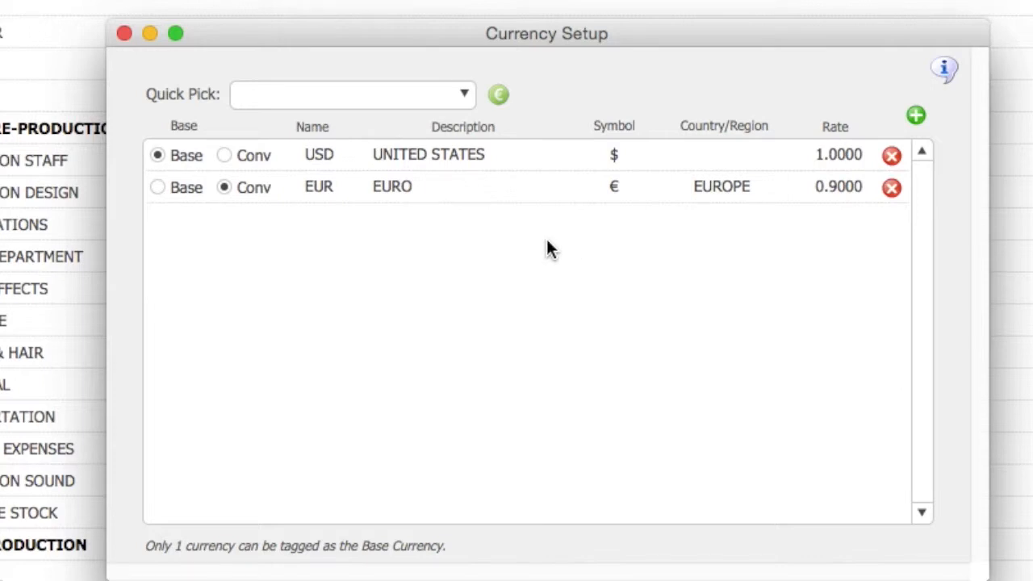
# Add a custom currency entry named CNY with the description CHINESE YUAN
pyautogui.click(349, 91)
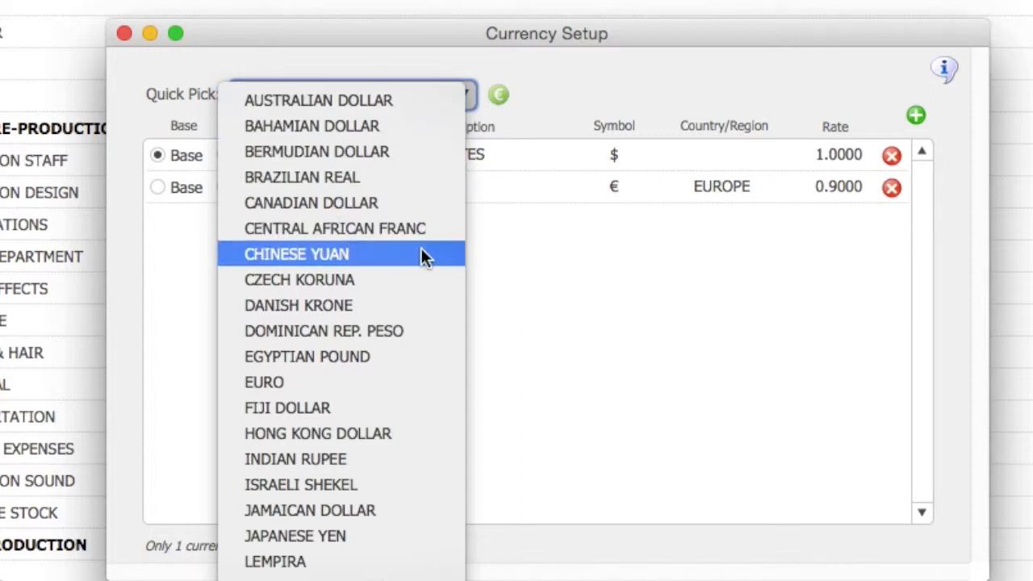
pyautogui.click(603, 251)
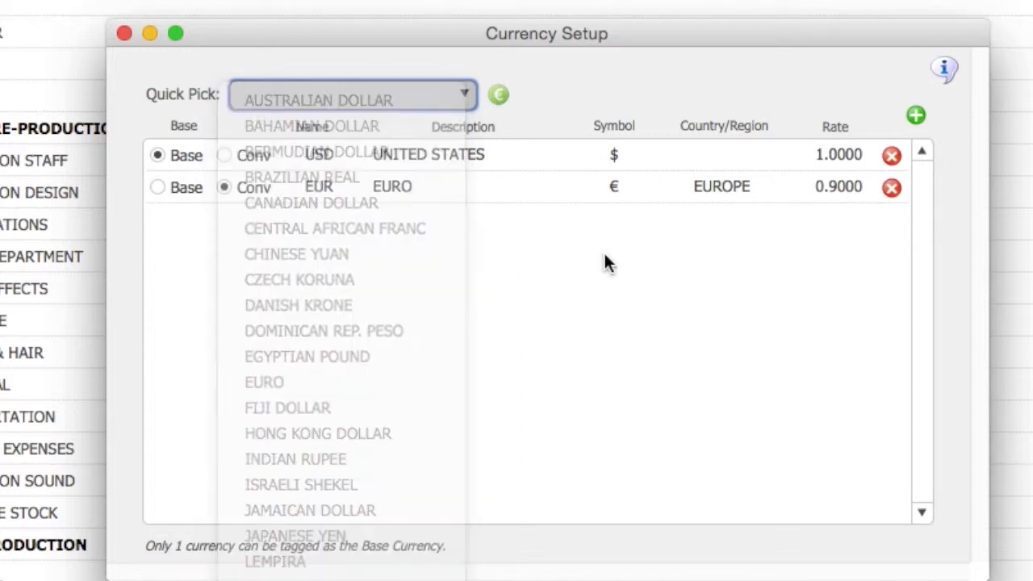
pyautogui.click(916, 115)
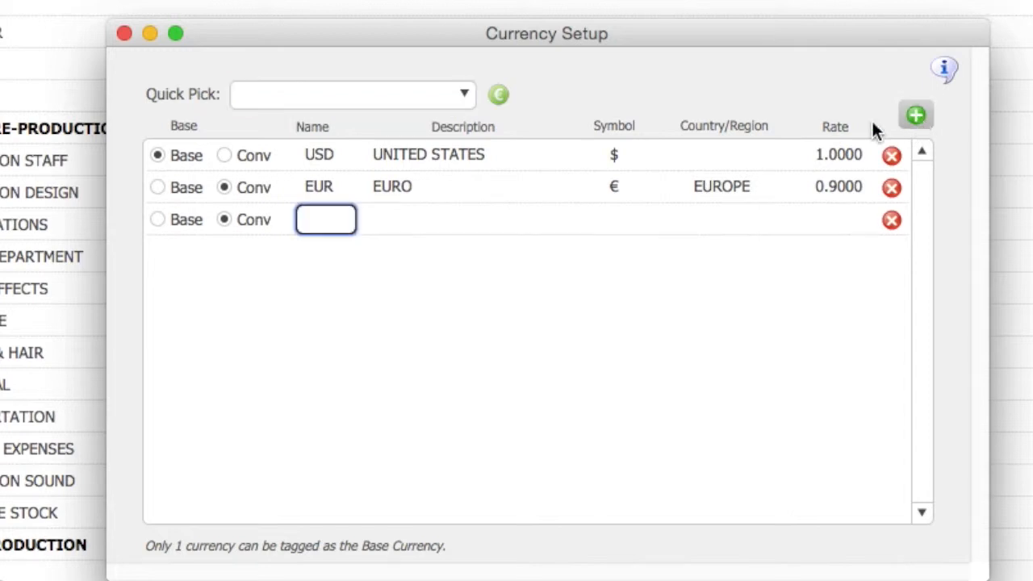
pyautogui.write('CNY')
pyautogui.press('Tab')
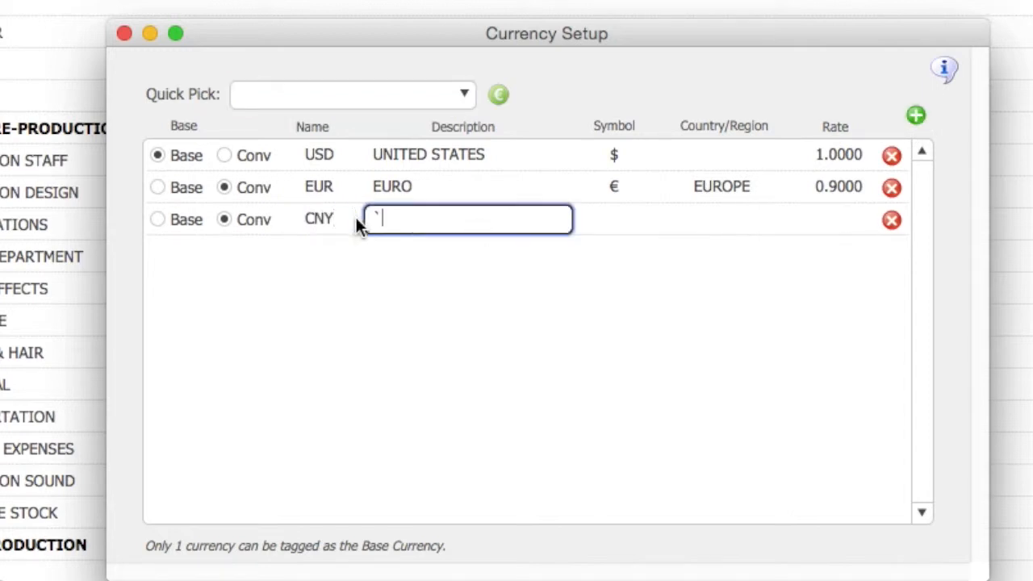
pyautogui.write('CHINESE YUAN')
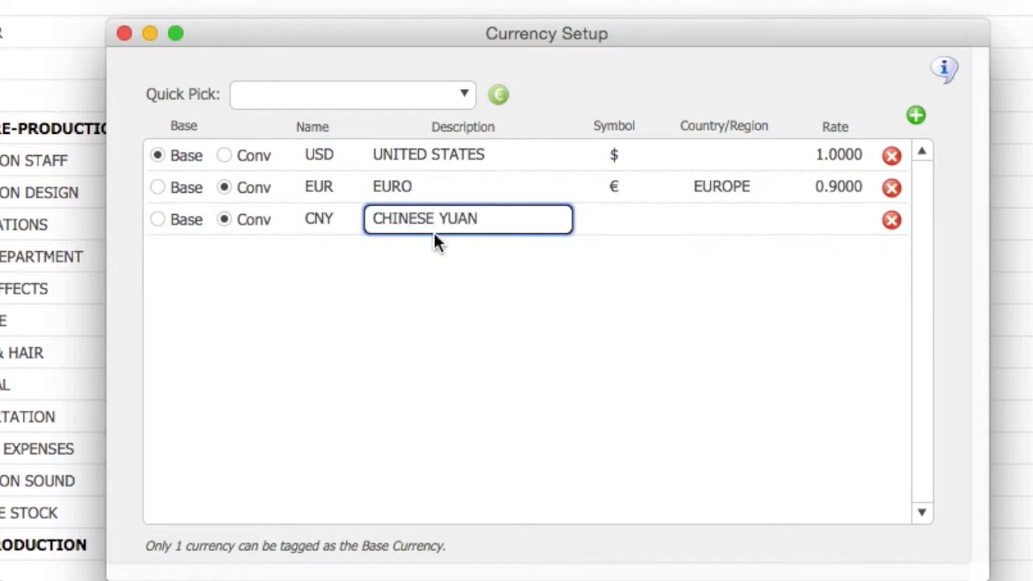
# Give the Chinese Yuan the symbol ¥ and a rate of 6.40, and close the currency setup
pyautogui.click(632, 252)
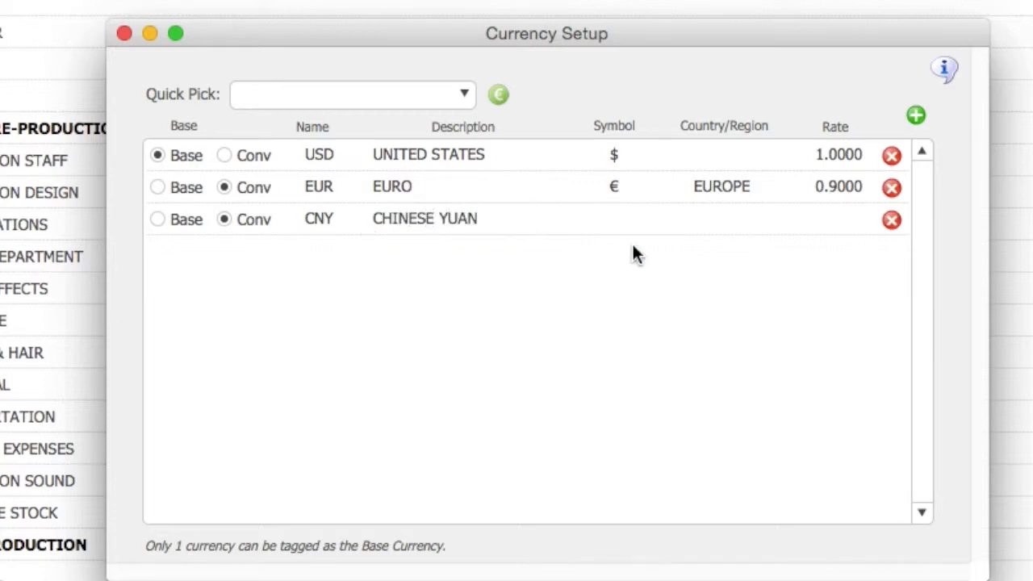
pyautogui.click(621, 221)
pyautogui.write('¥')
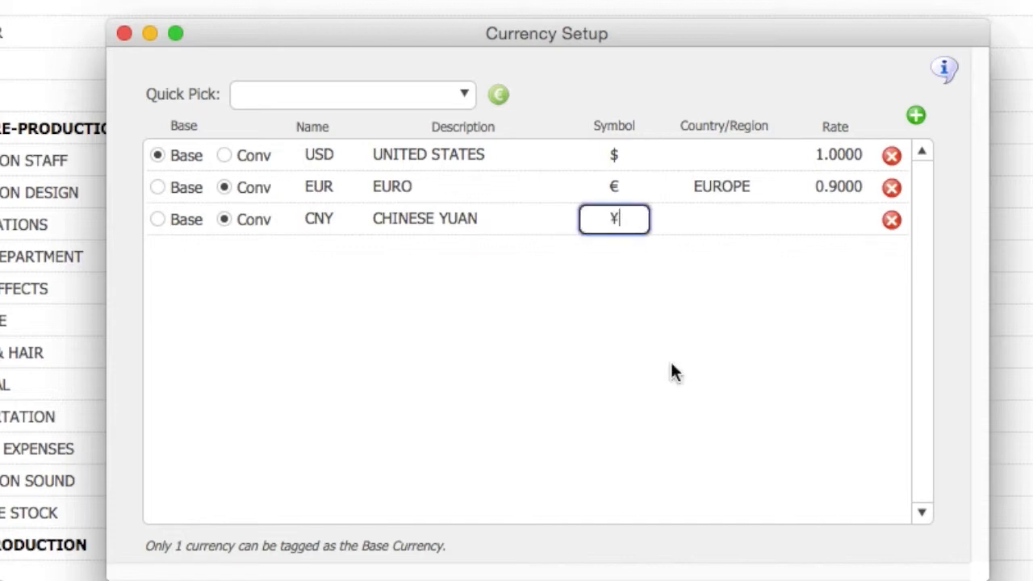
pyautogui.click(673, 363)
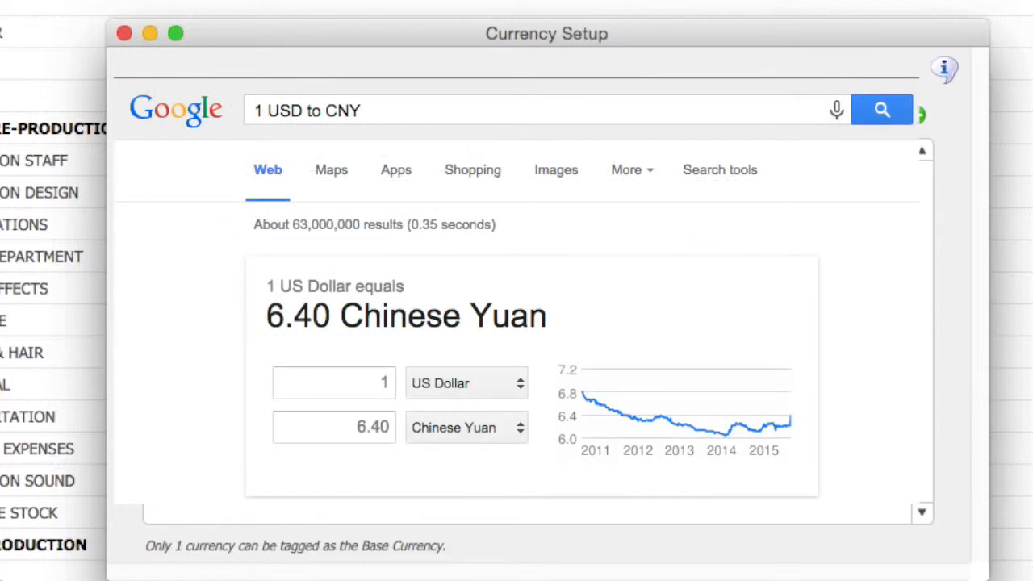
pyautogui.write('6.40')
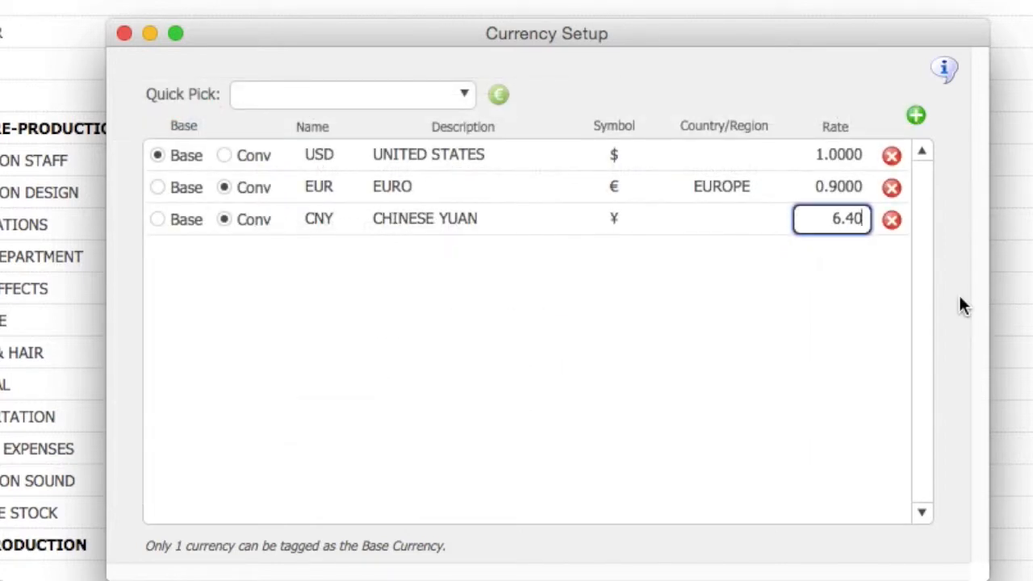
pyautogui.click(785, 309)
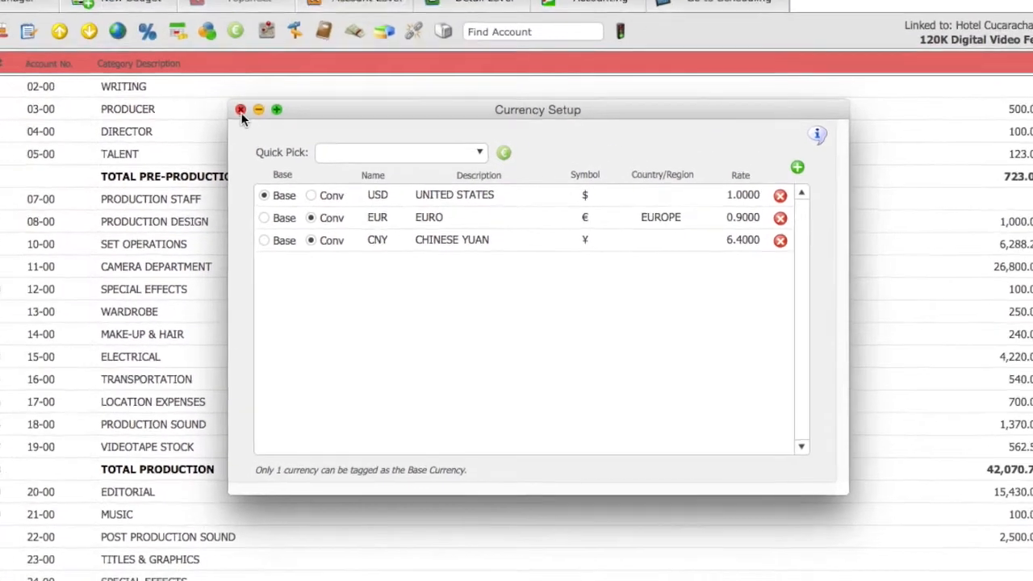
pyautogui.click(190, 77)
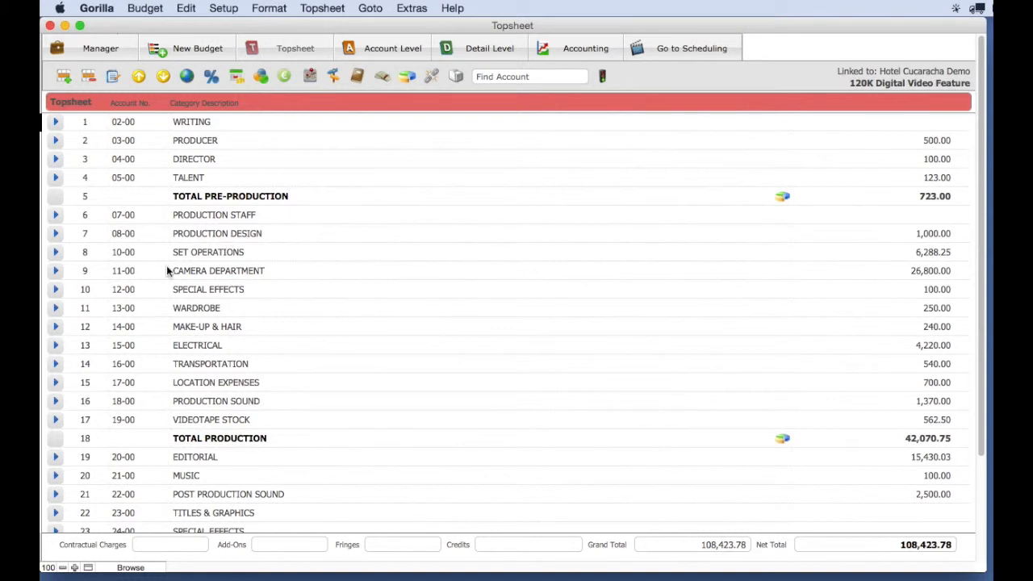
# Open the Visual Effects Supervisor details under SPECIAL EFFECTS and set the VFX Supervisor's rate to 2000
pyautogui.click(56, 289)
pyautogui.click(77, 122)
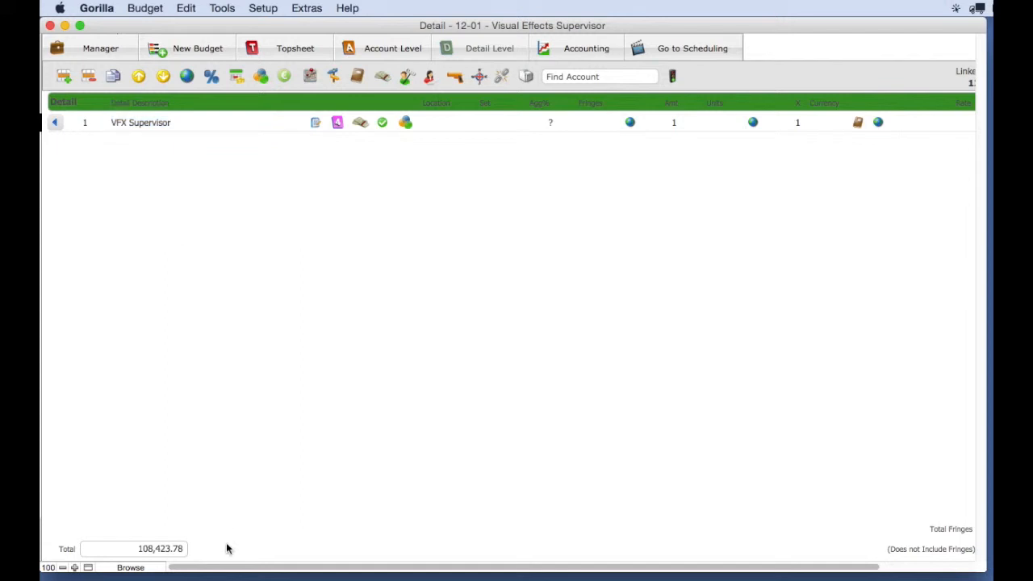
pyautogui.moveTo(230, 569); pyautogui.dragTo(374, 567)
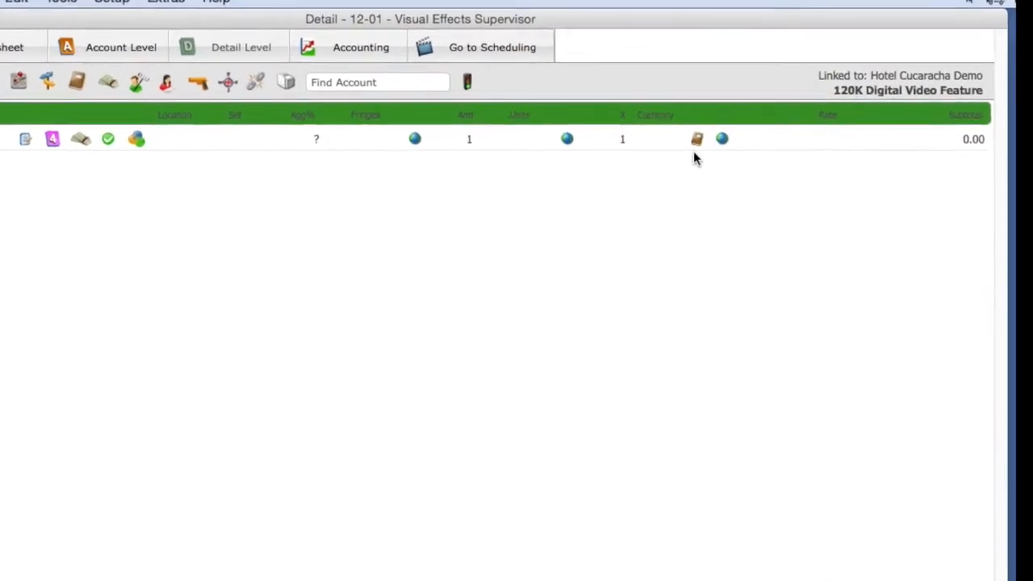
pyautogui.click(832, 140)
pyautogui.write('2000')
pyautogui.press('Return')
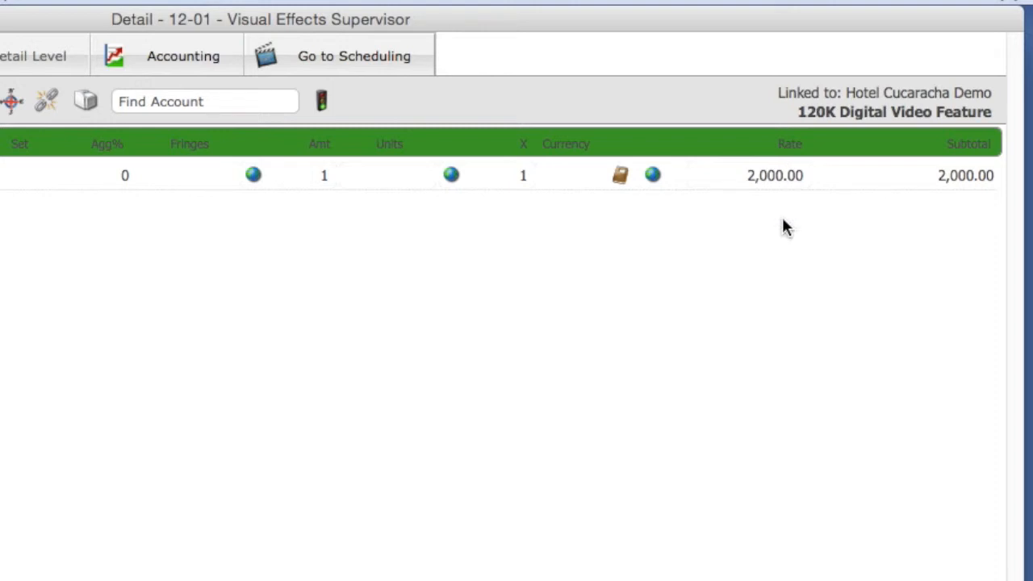
# Assign the EUR currency to the VFX Supervisor detail line
pyautogui.click(565, 175)
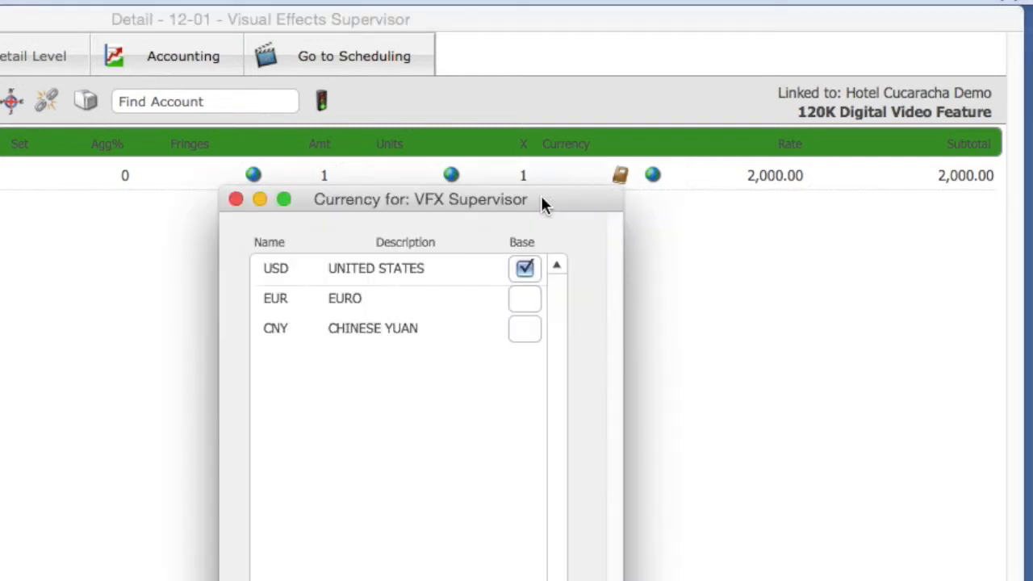
pyautogui.moveTo(544, 203); pyautogui.dragTo(576, 212)
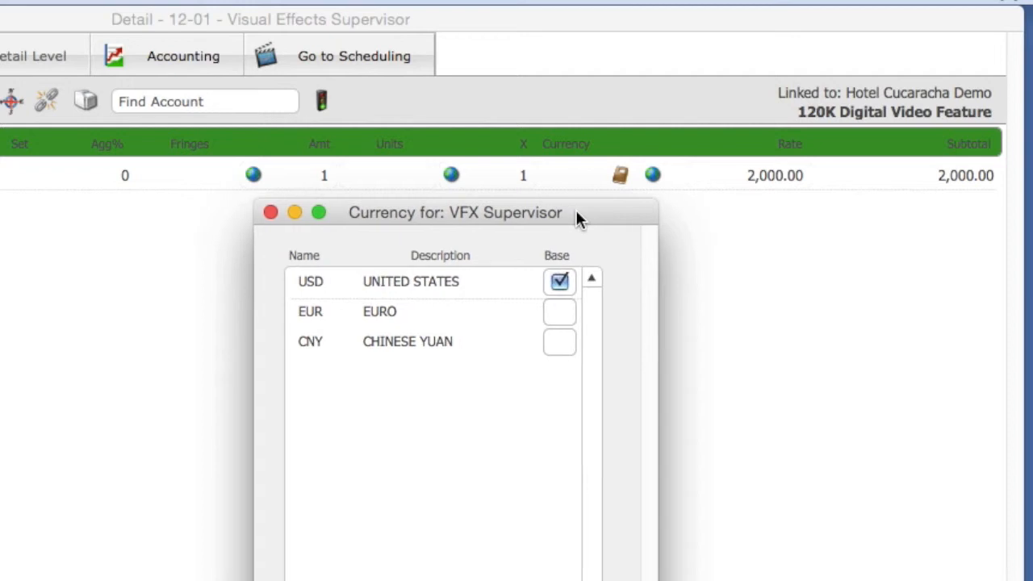
pyautogui.doubleClick(372, 315)
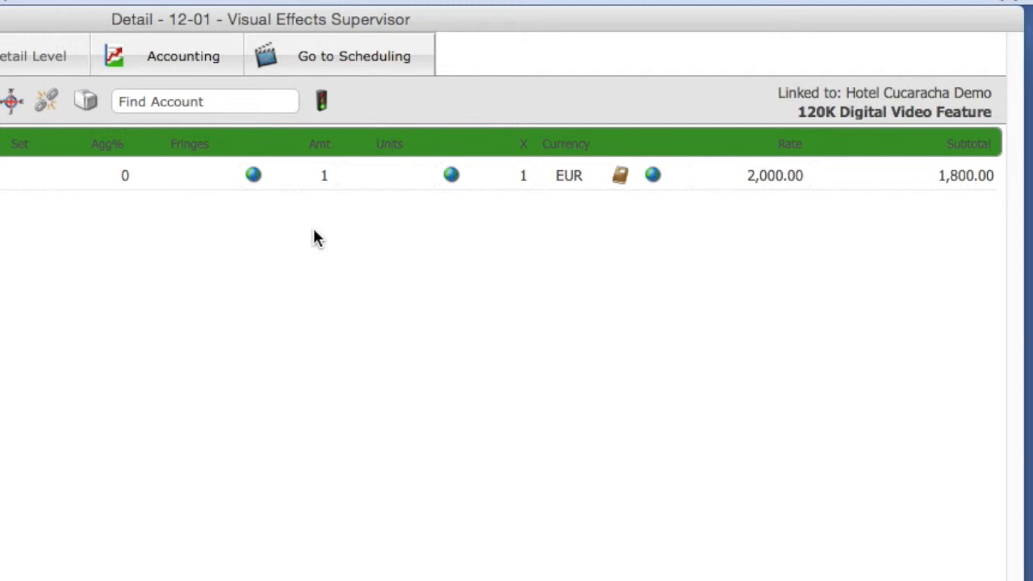
pyautogui.click(573, 180)
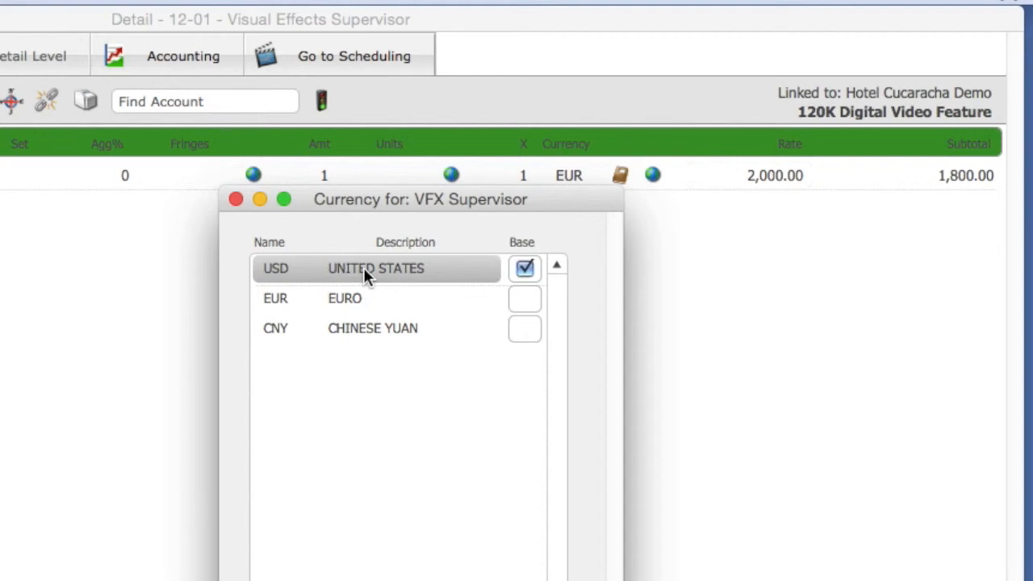
pyautogui.click(236, 199)
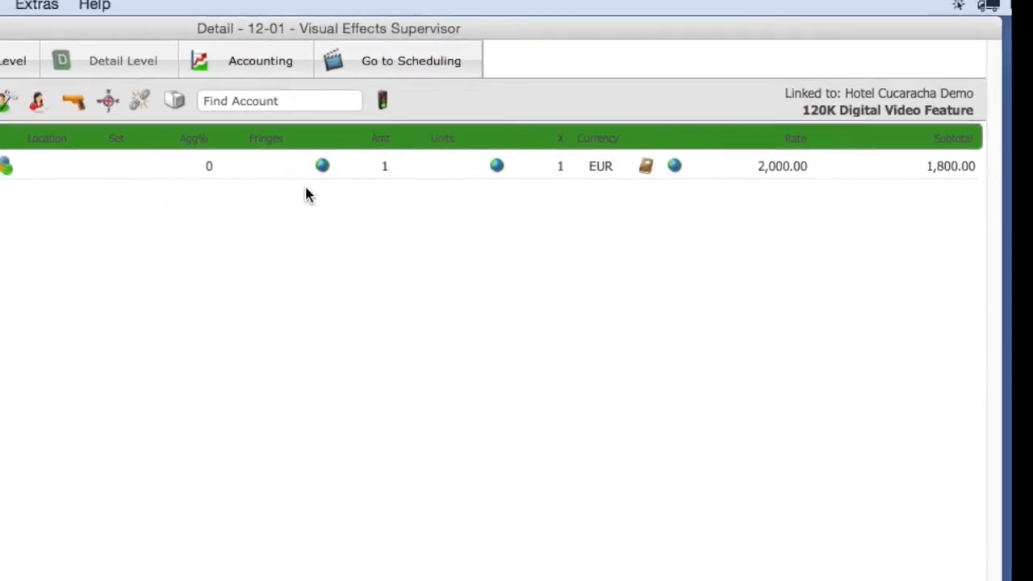
# Preview the Detail report and check the VFX Supervisor line's currency on page 2
pyautogui.click(175, 100)
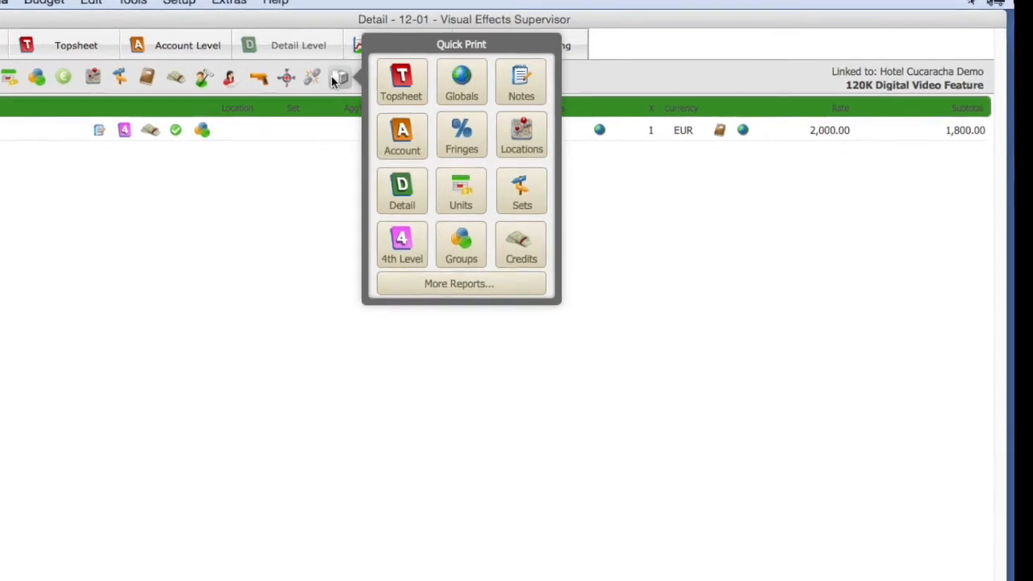
pyautogui.click(402, 192)
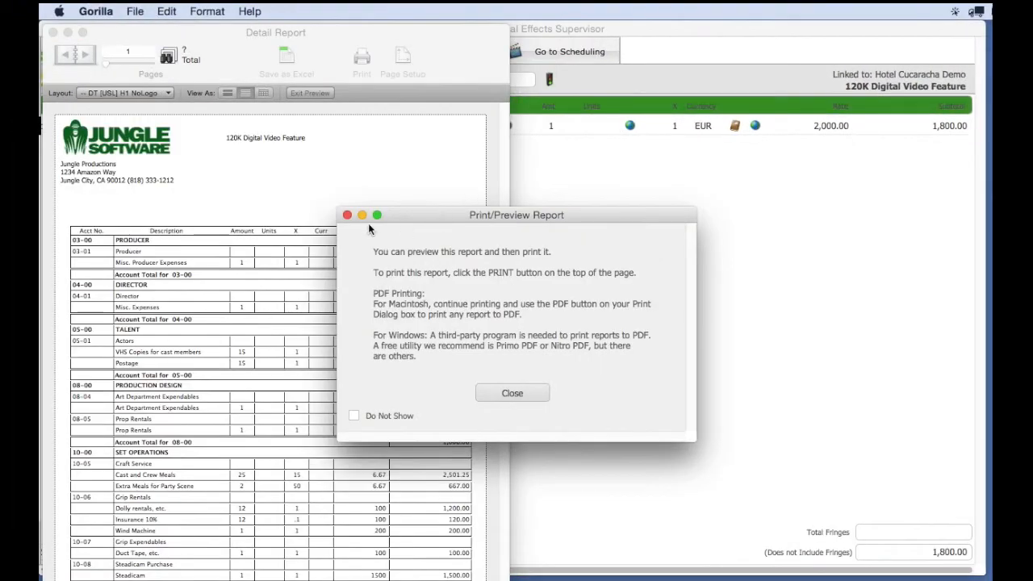
pyautogui.click(347, 216)
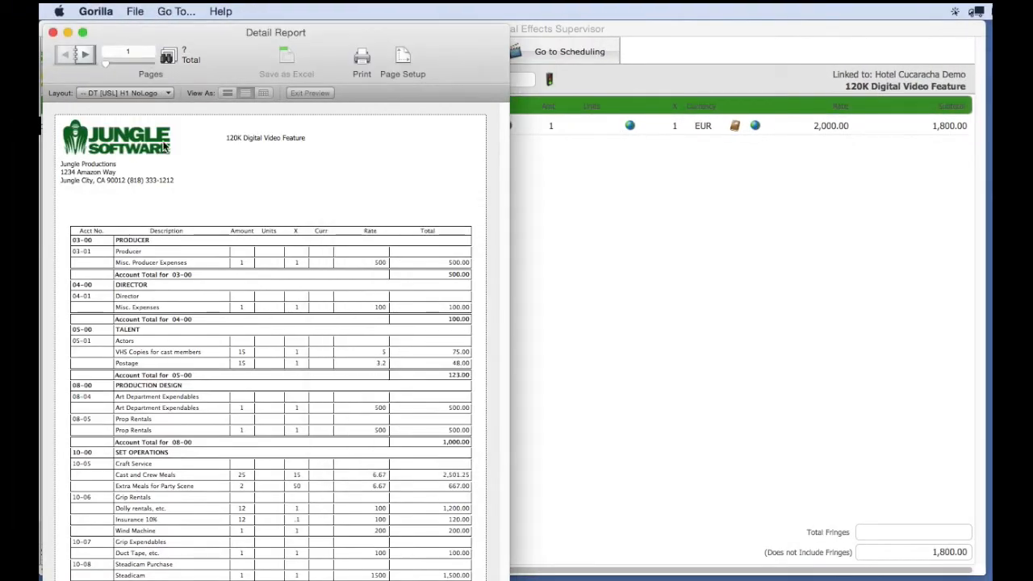
pyautogui.click(84, 54)
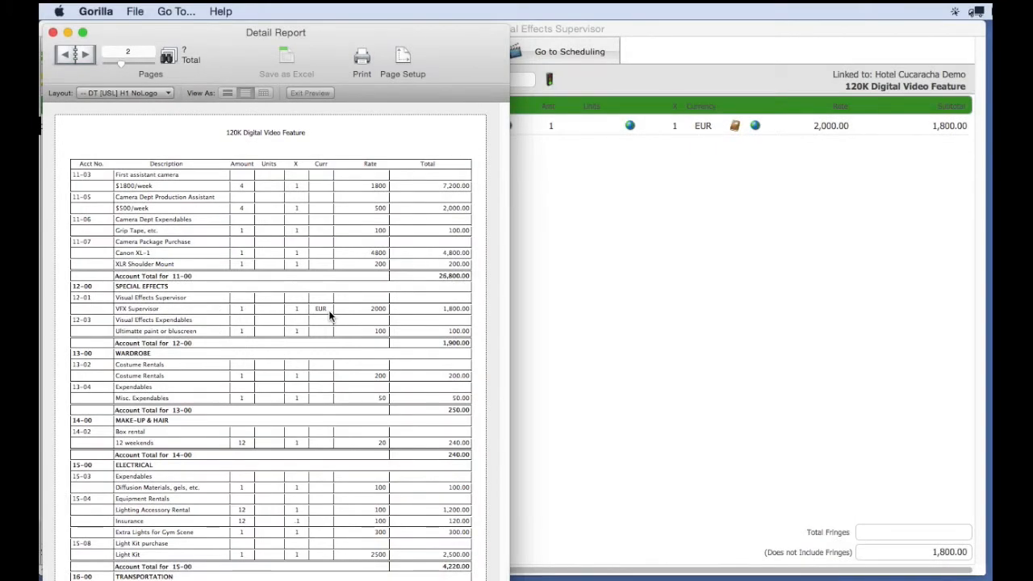
pyautogui.click(52, 32)
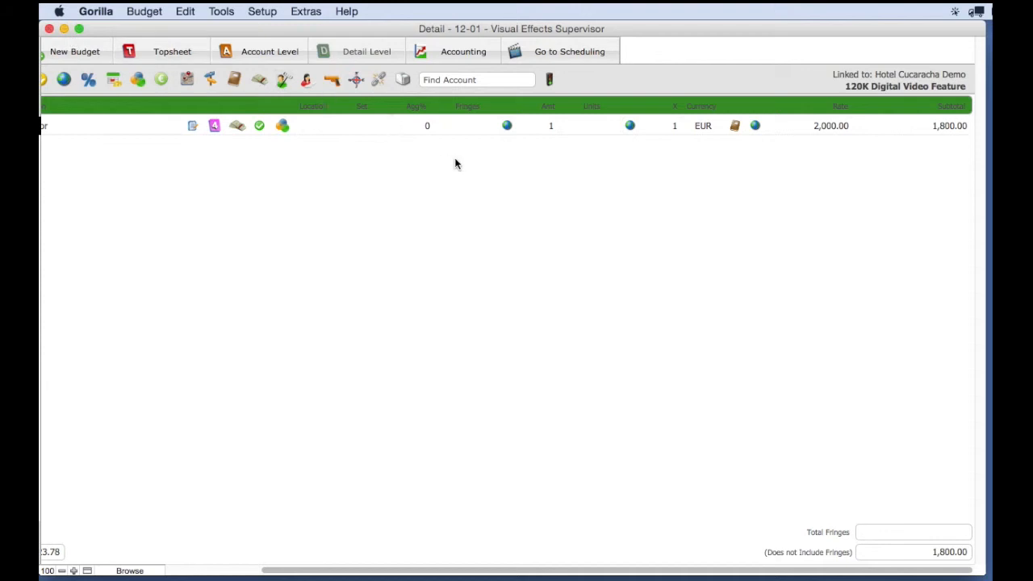
# Change the currency of all detail lines in the budget to CNY (Chinese Yuan) at once from the currency setup
pyautogui.moveTo(530, 571); pyautogui.dragTo(339, 573)
pyautogui.click(284, 80)
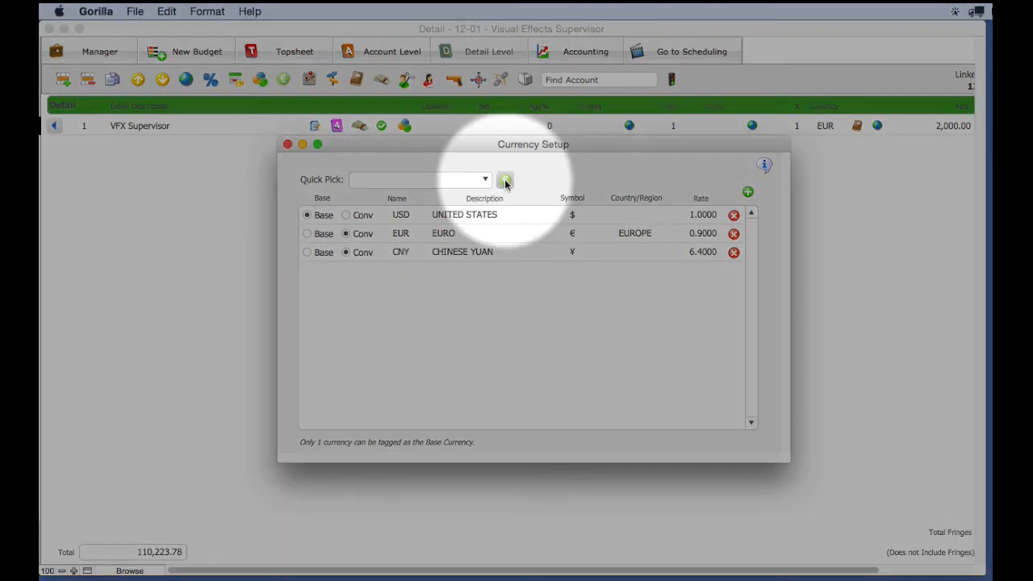
pyautogui.click(505, 180)
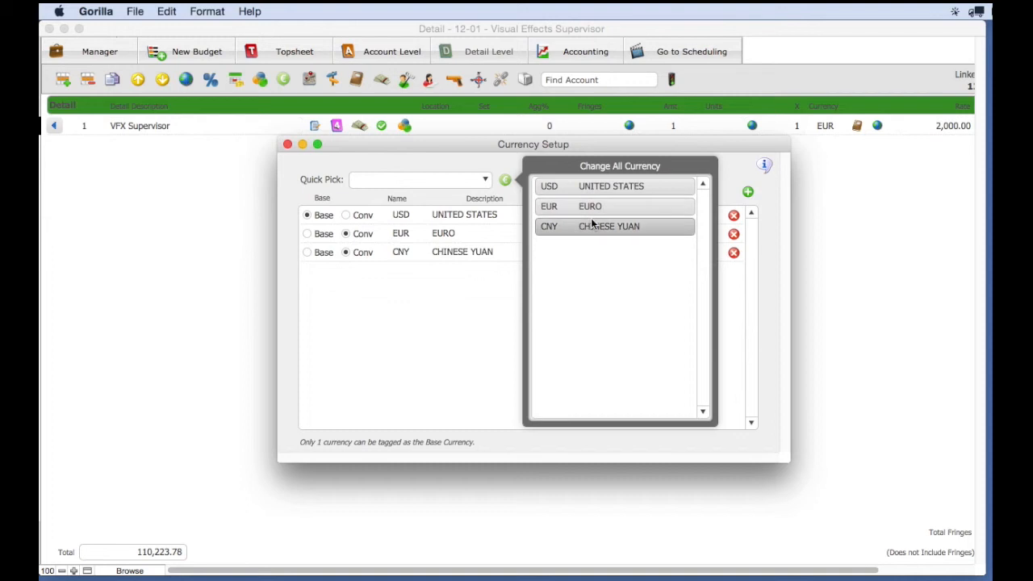
pyautogui.click(668, 229)
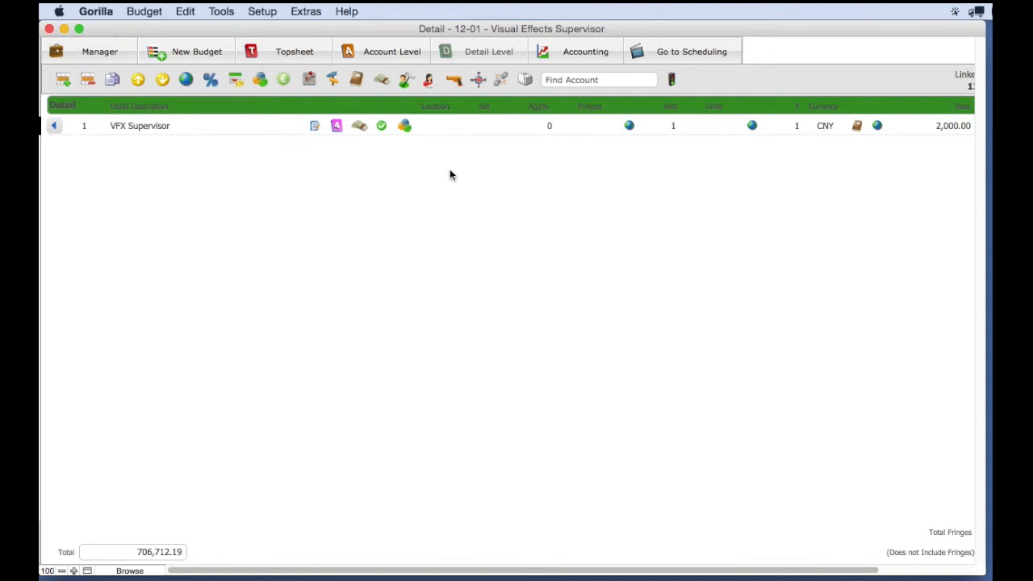
# Preview the Topsheet report to check the category totals in the changed currency, and close the report
pyautogui.click(522, 81)
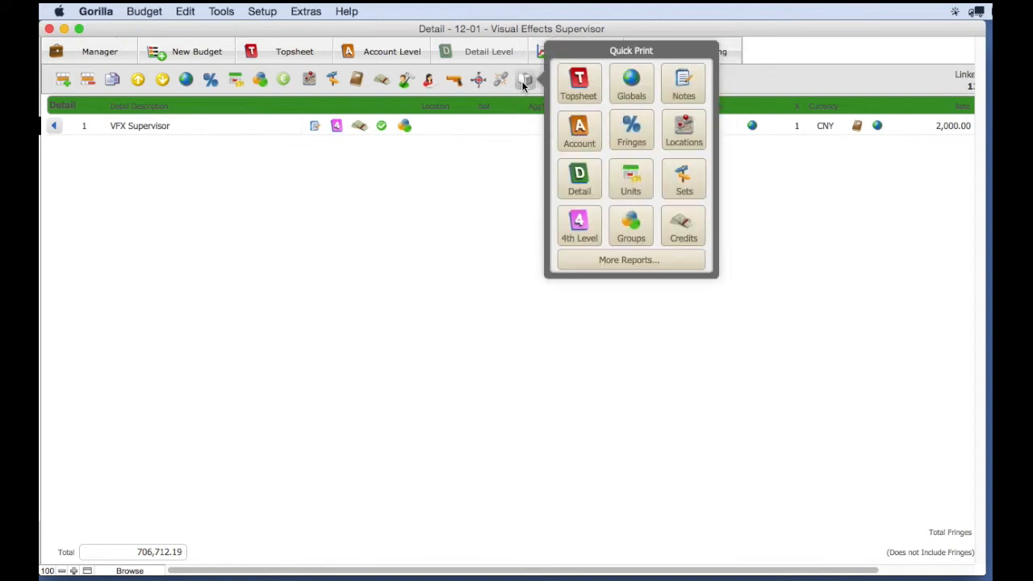
pyautogui.click(580, 85)
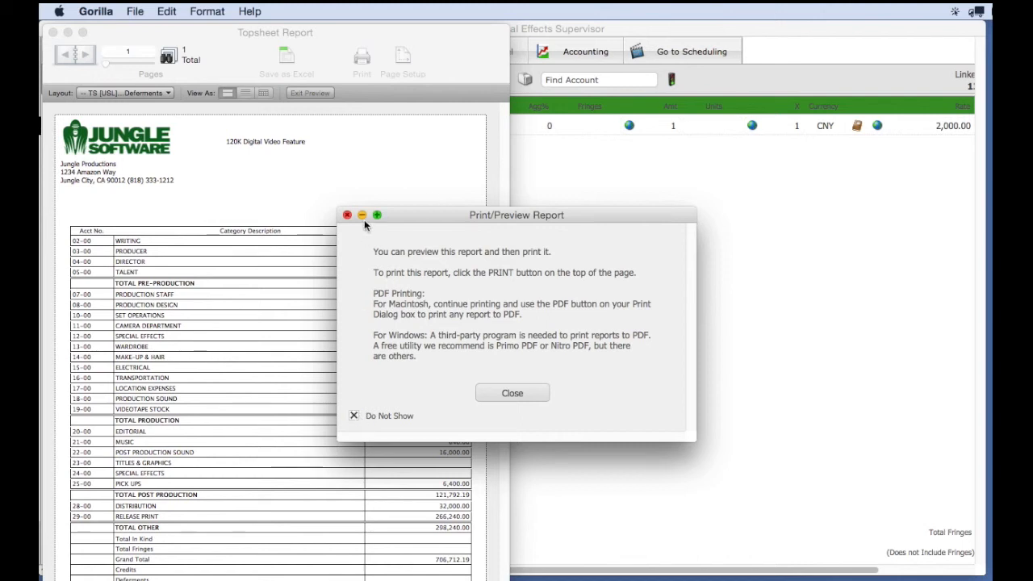
pyautogui.click(347, 215)
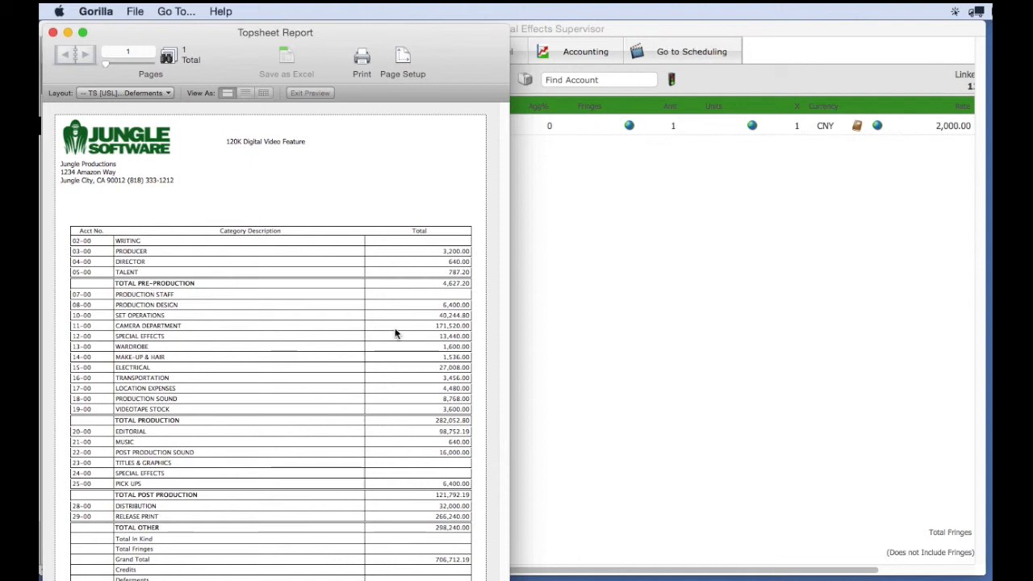
pyautogui.click(52, 32)
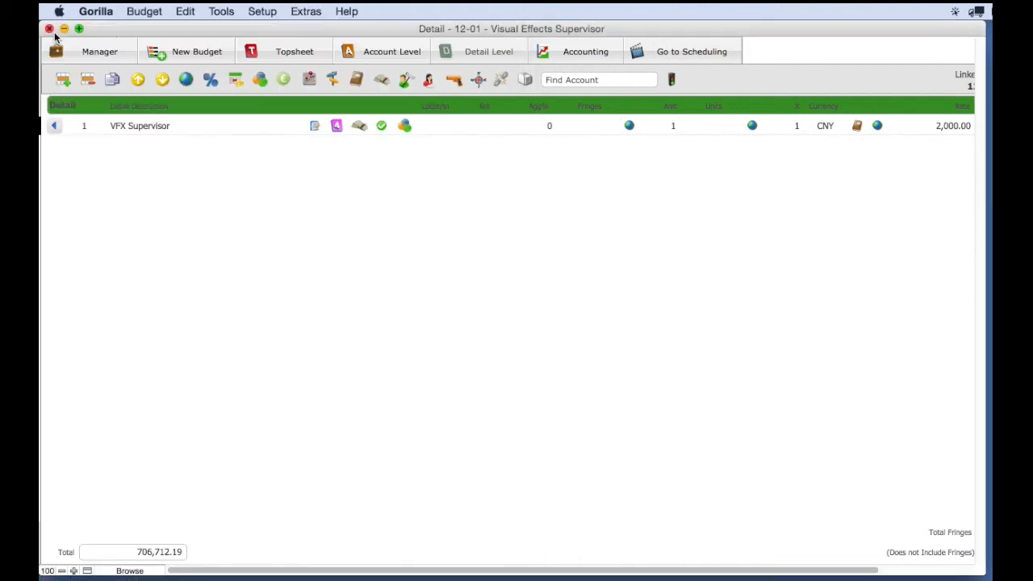
# Review the budget preferences for the option to show the entire line item in the currency selected, and close them
pyautogui.click(261, 11)
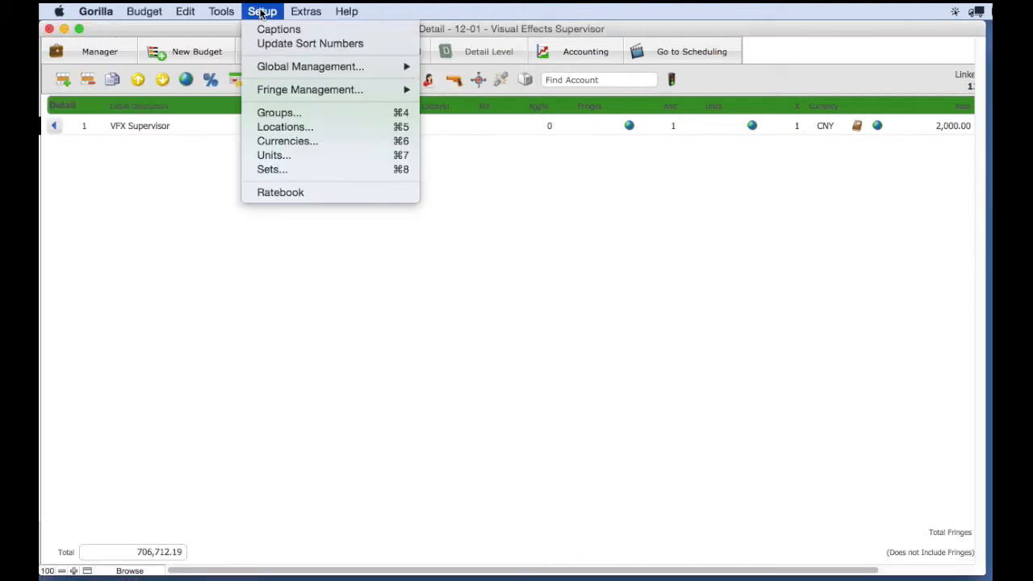
pyautogui.click(321, 43)
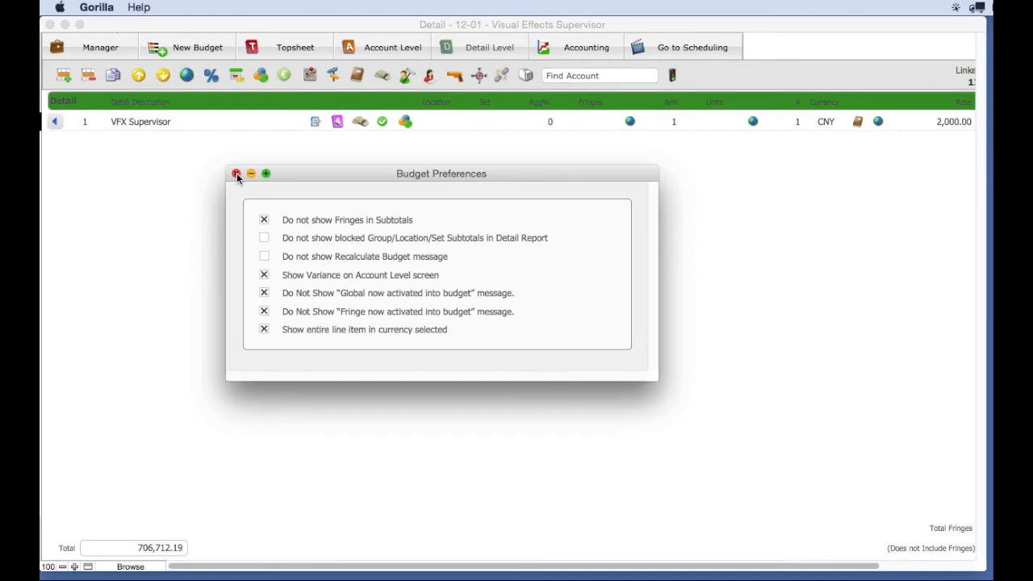
pyautogui.click(206, 153)
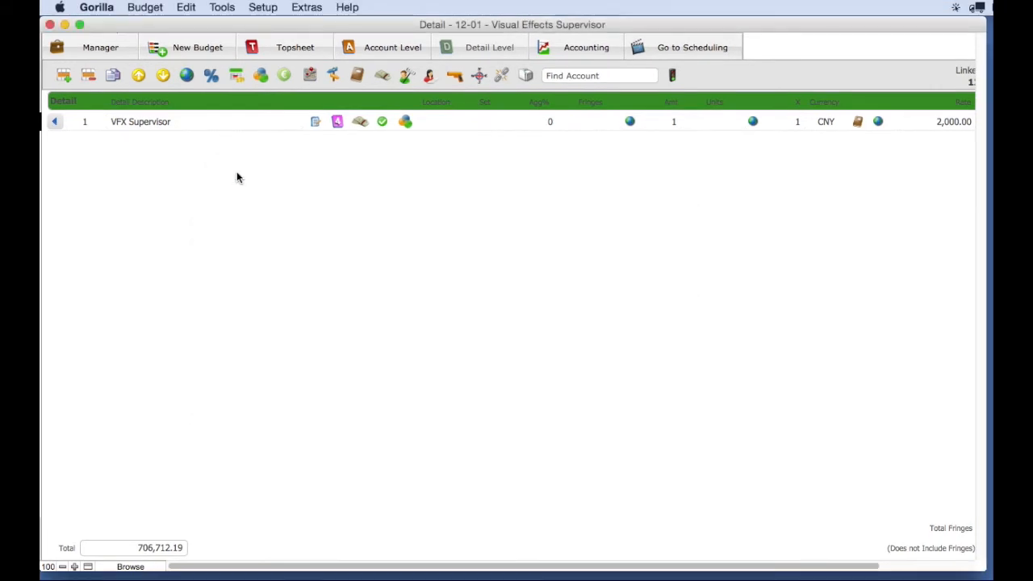
# Make EUR the base currency in the currency setup
pyautogui.click(292, 72)
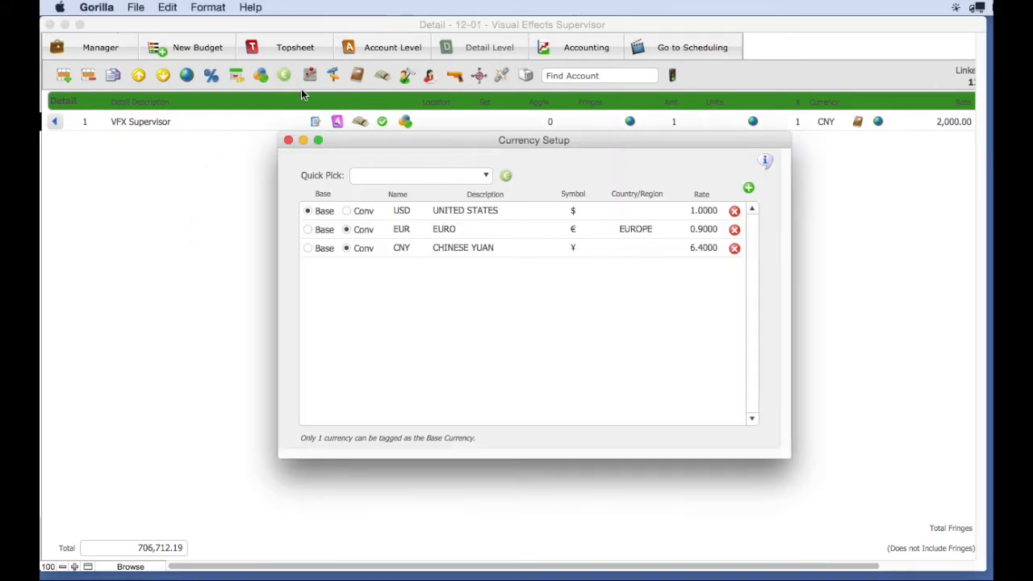
pyautogui.click(308, 229)
pyautogui.click(615, 296)
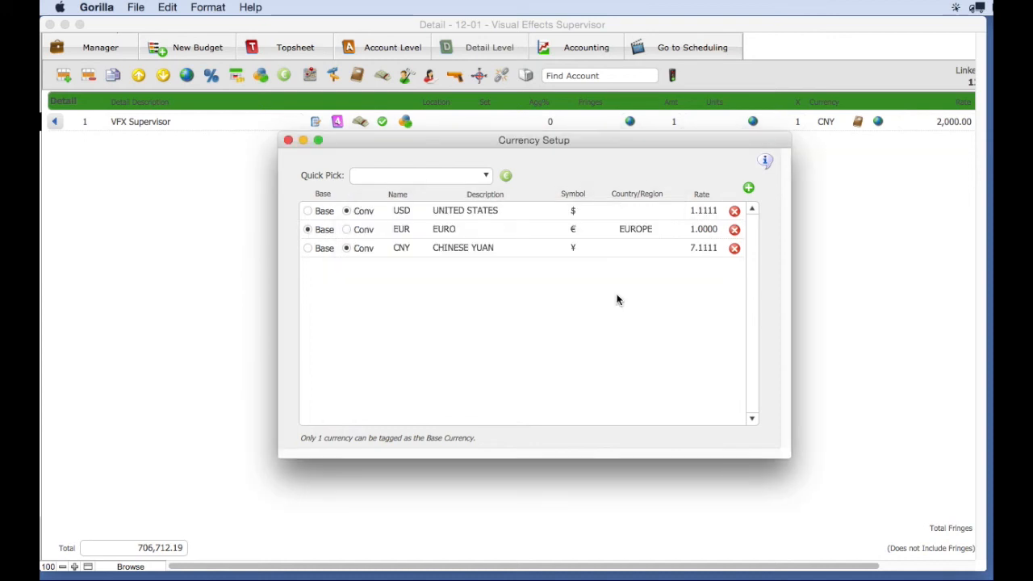